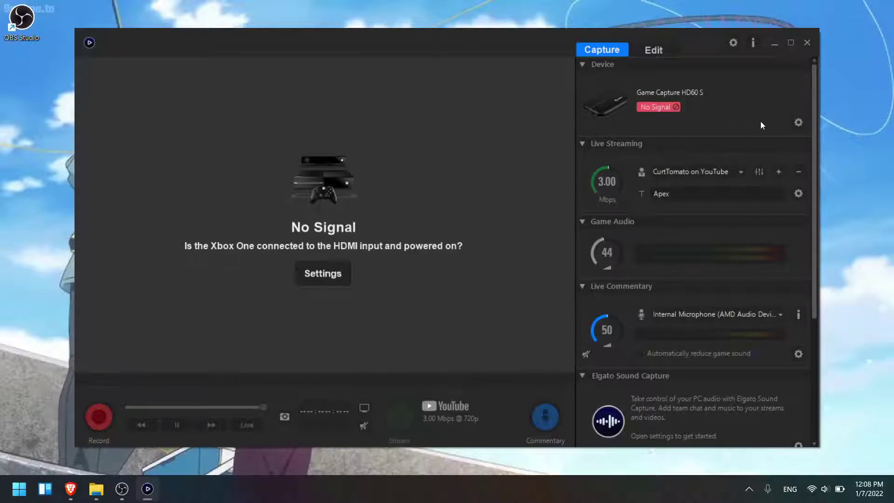
Step: Review the capture device settings without saving, then turn the live preview off and back on
left_click(796, 123)
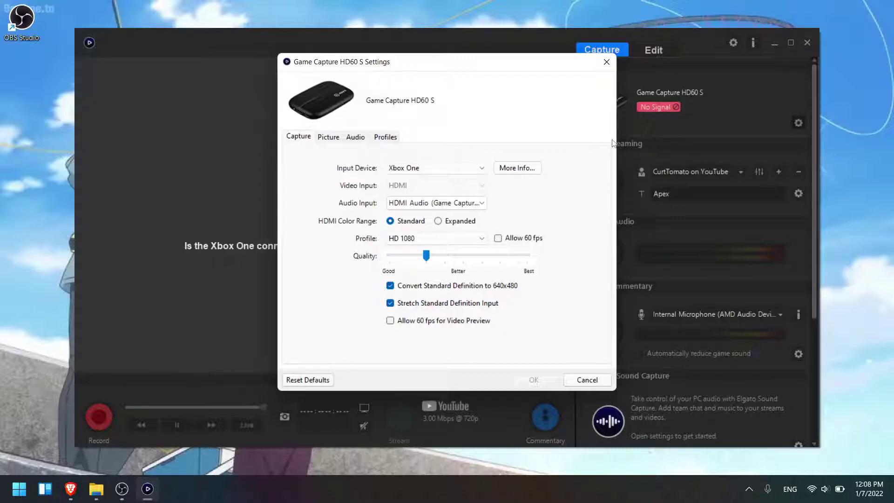
mouse_move(514, 236)
mouse_move(434, 291)
left_click(586, 381)
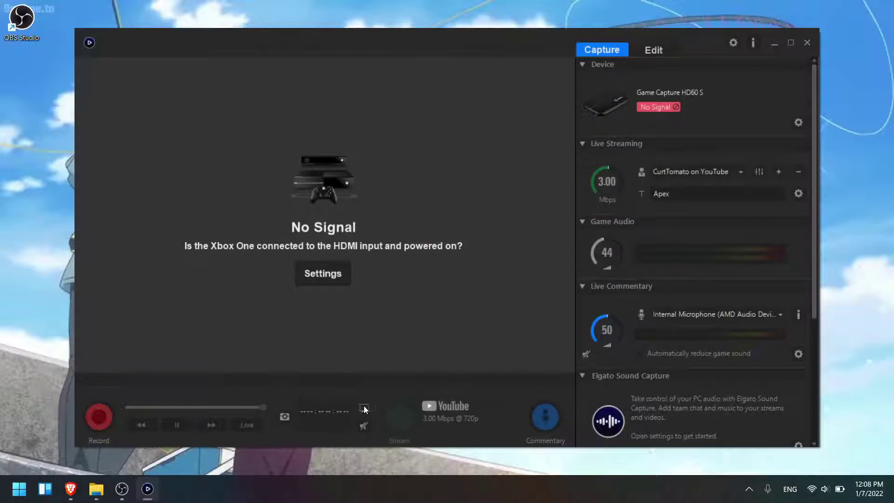
left_click(365, 408)
left_click(364, 408)
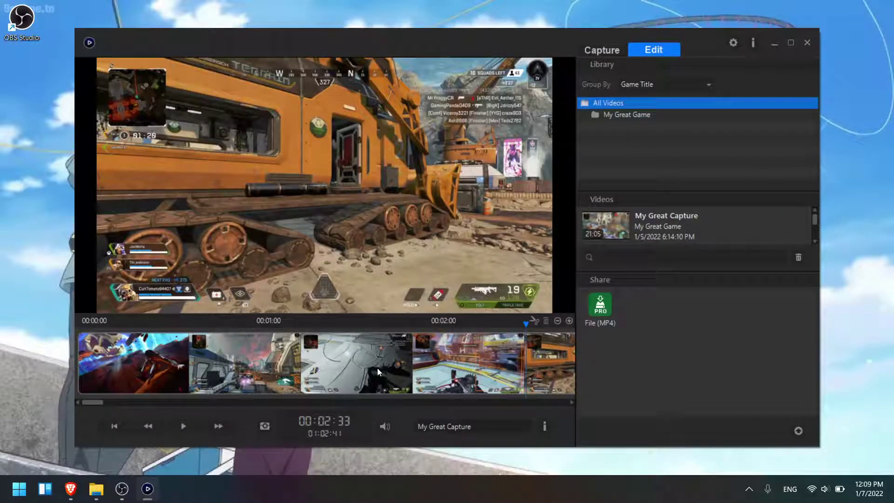
Step: Play My Great Capture from near the start and pause it at 00:00:30
left_click(101, 376)
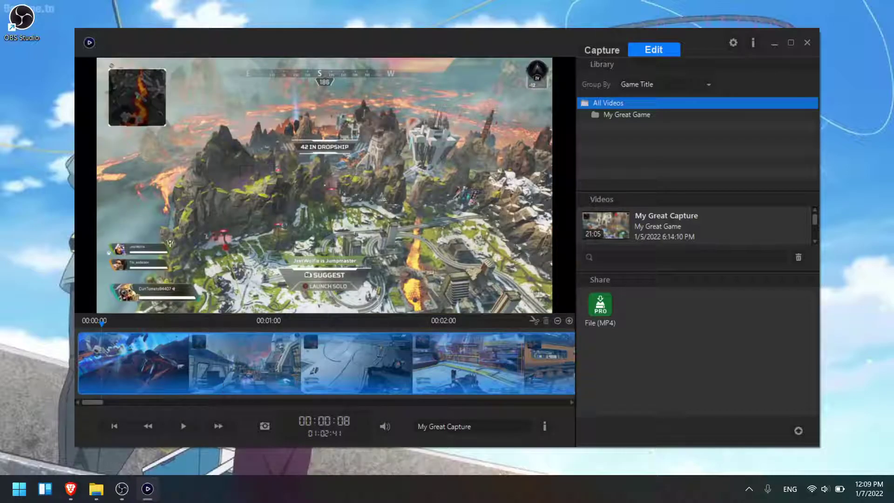
left_click(194, 429)
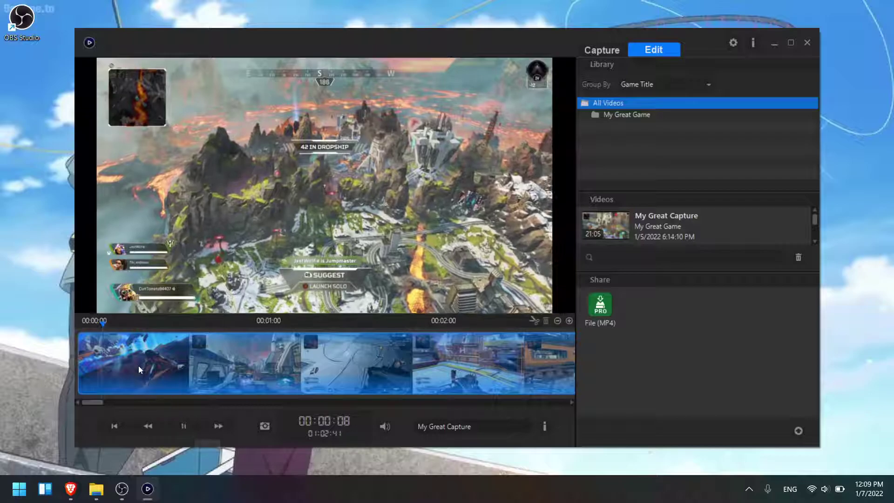
left_click_drag(108, 323, 164, 323)
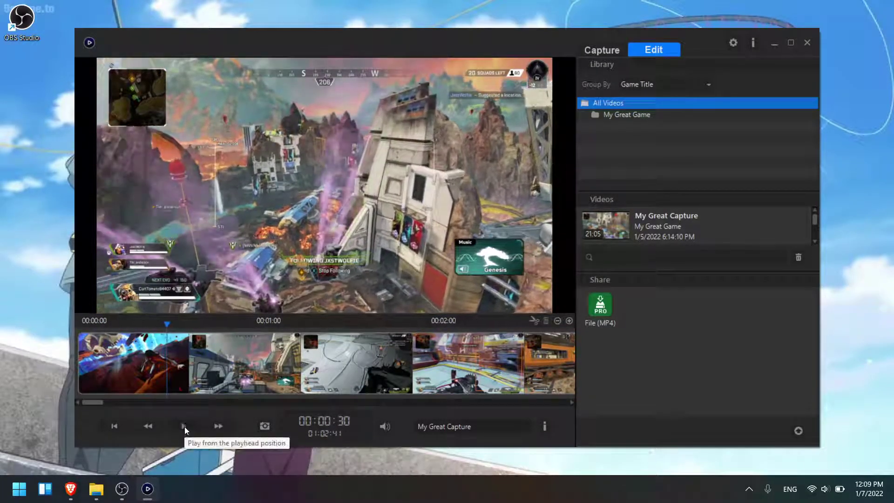
left_click(184, 426)
left_click_drag(94, 400, 523, 379)
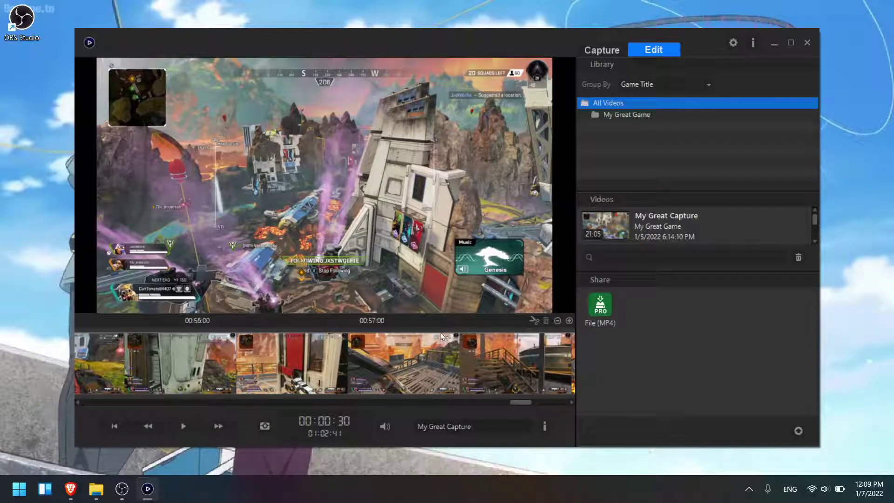
Step: Play the recording from 00:57:35, then pause it at 00:57:59
left_click(458, 345)
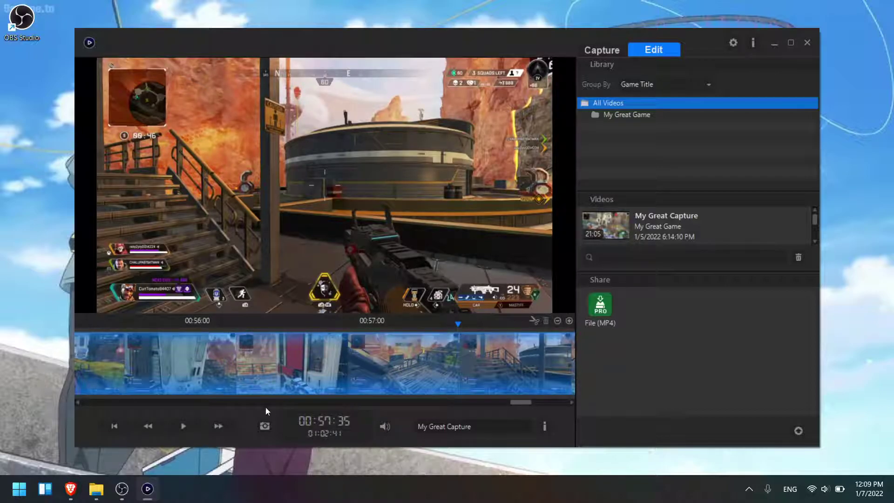
left_click(183, 427)
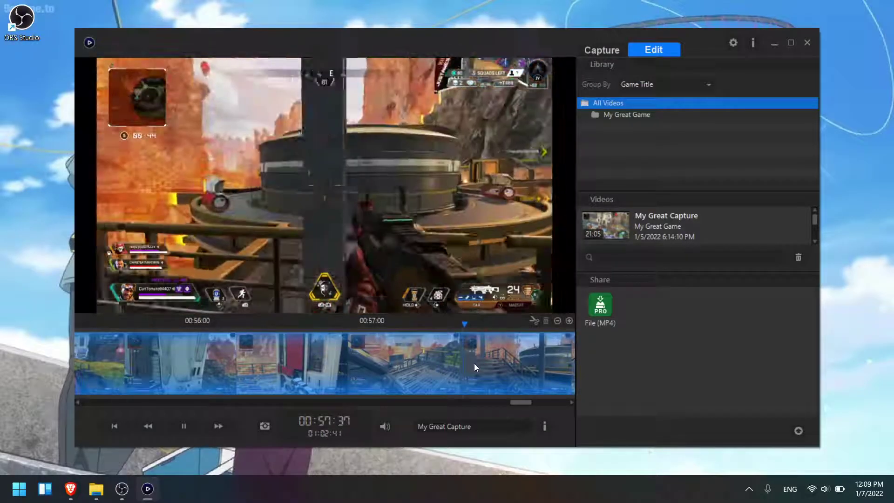
left_click(510, 346)
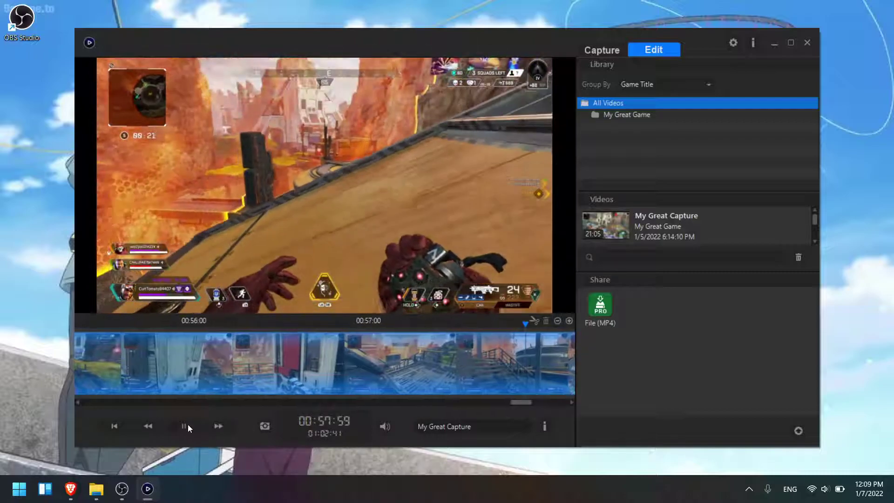
left_click(183, 426)
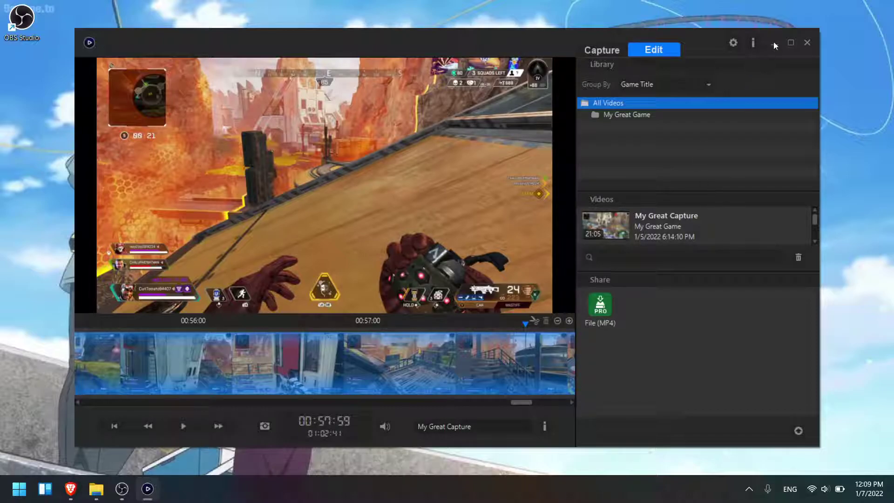
Step: Launch VLC from Windows search and open Media > Convert / Save
key("super")
type("vlc")
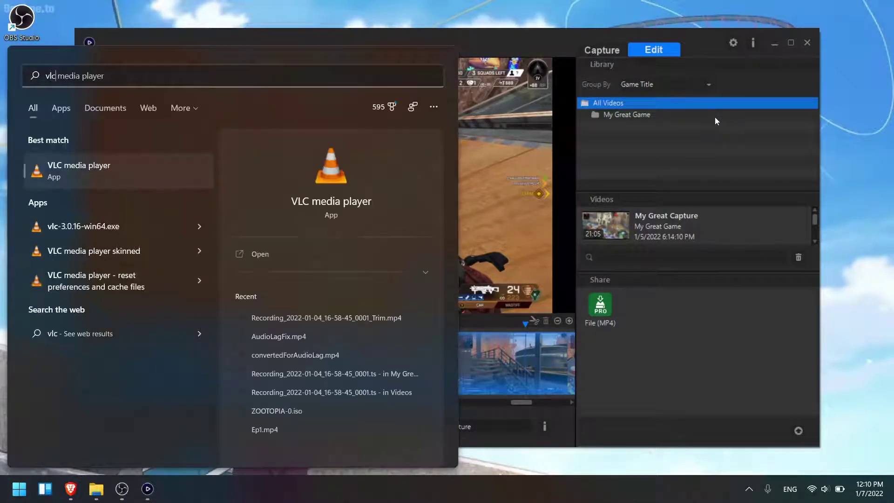
key("Return")
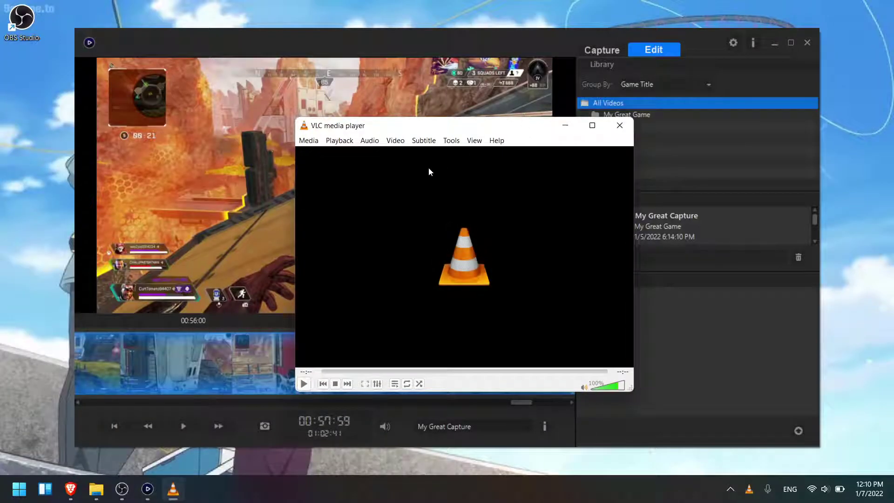
left_click(314, 141)
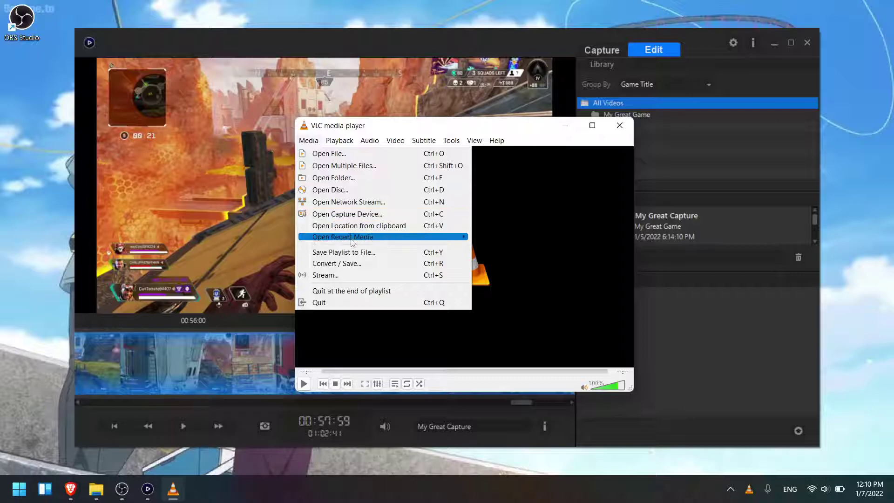
left_click(354, 264)
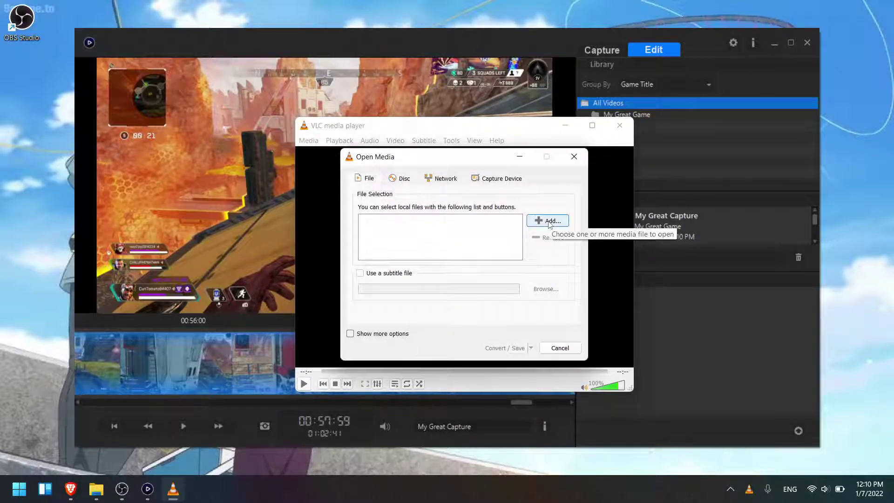
Step: Add Recording_2022-01-05_18-39-05_0001.ts from the EGC_Library capture folder to the file list
left_click(549, 220)
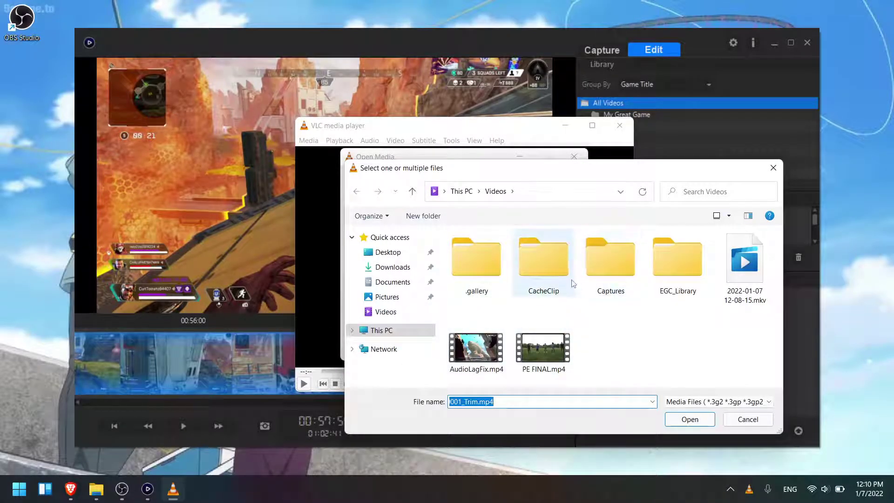
double_click(698, 269)
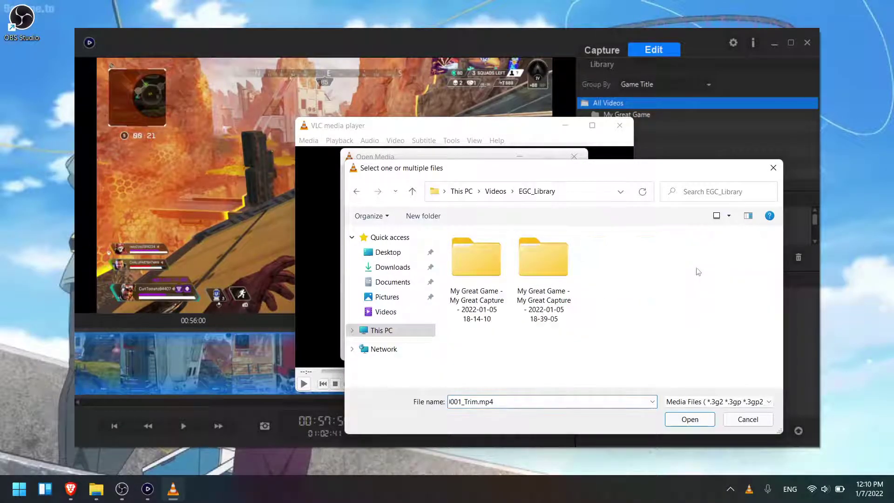
double_click(555, 275)
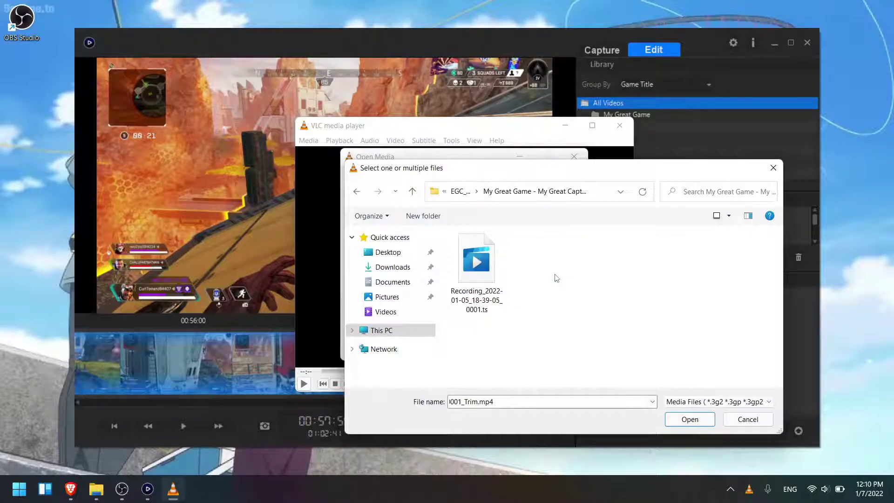
left_click(490, 281)
double_click(490, 281)
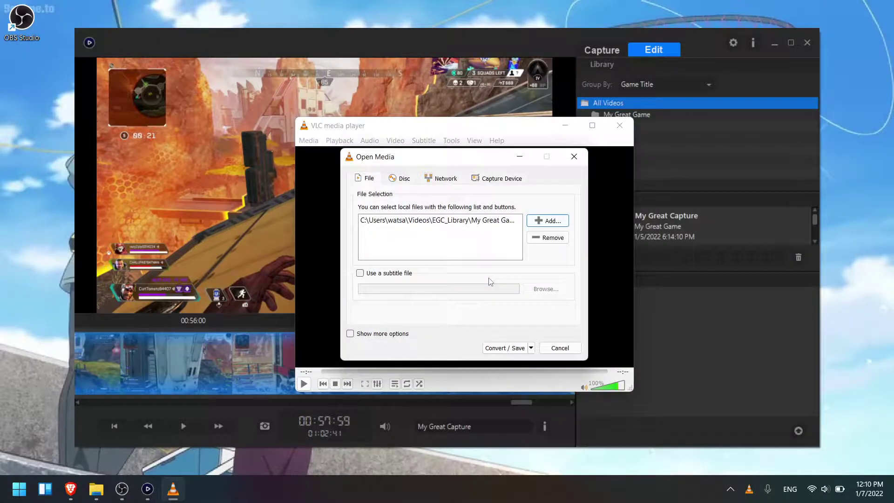
Step: Open the Convert dialog and keep the Video - H.264 + MP3 (MP4) profile
left_click(519, 348)
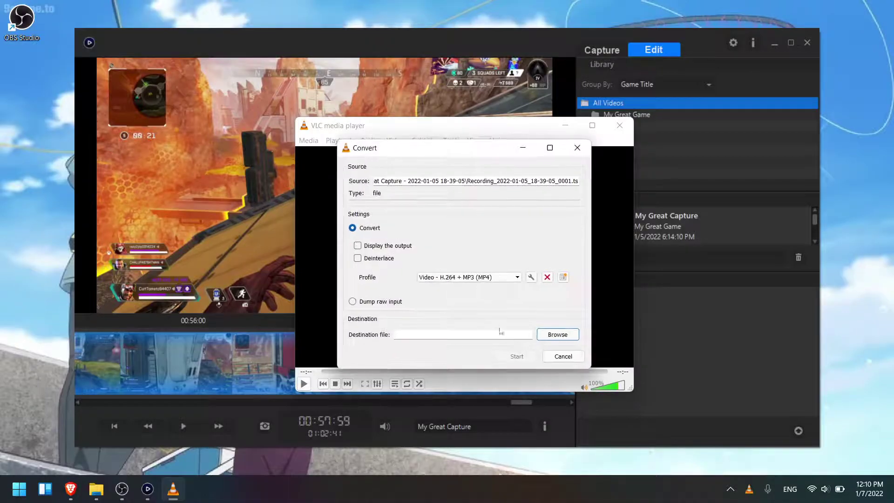
left_click(481, 280)
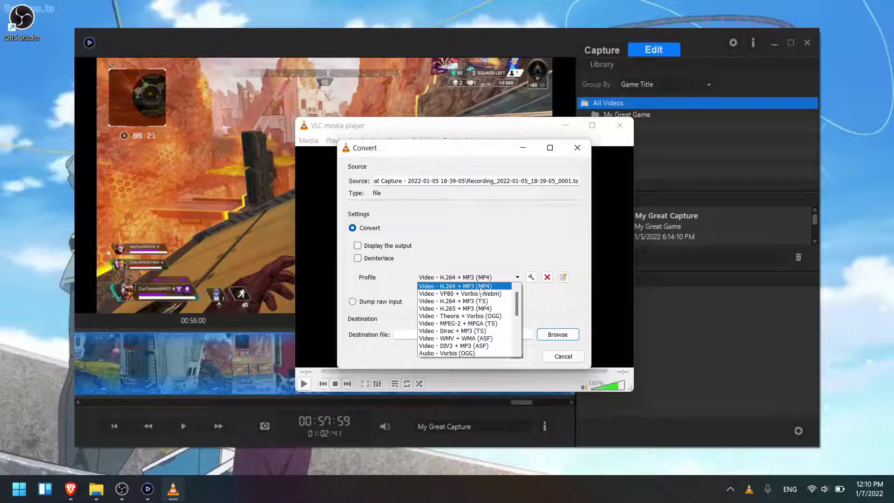
left_click(480, 288)
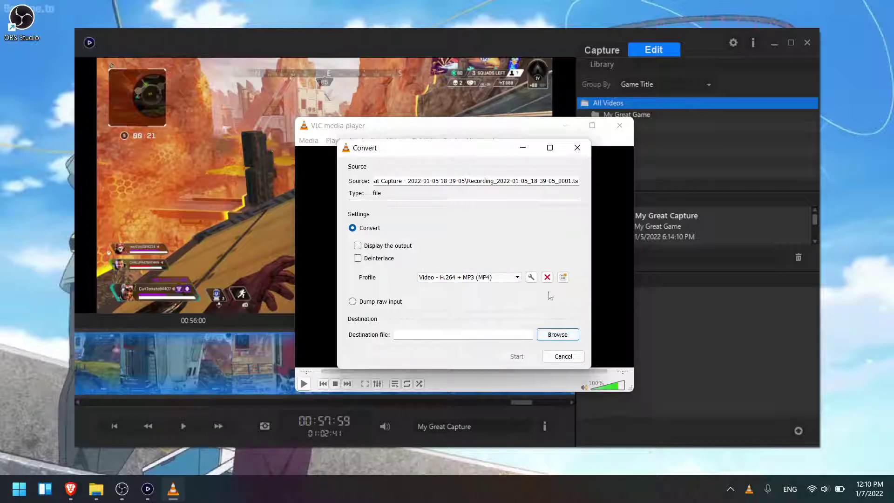
Step: Inspect the profile's video codec, audio codec and container settings, then cancel without saving
left_click(531, 278)
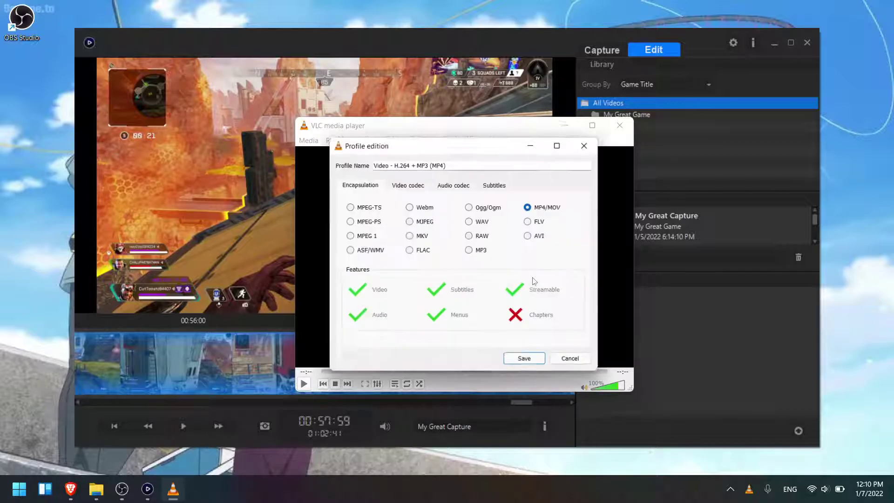
left_click(419, 186)
left_click(454, 187)
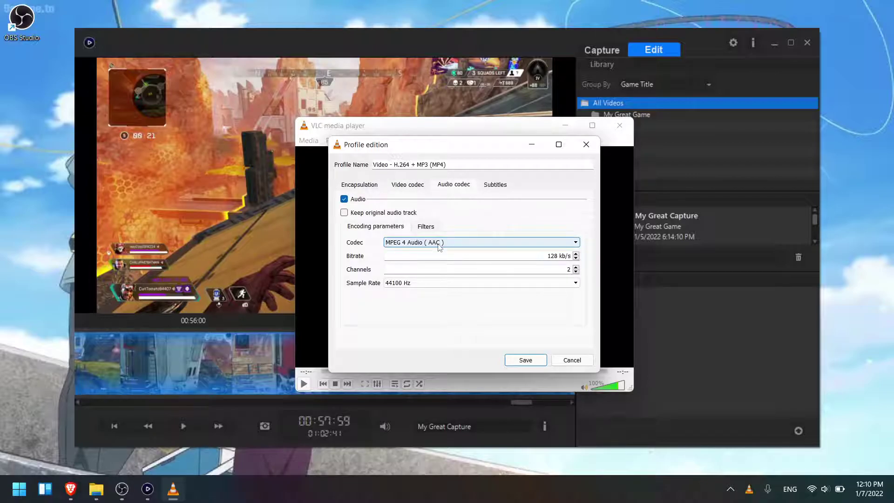
left_click(347, 183)
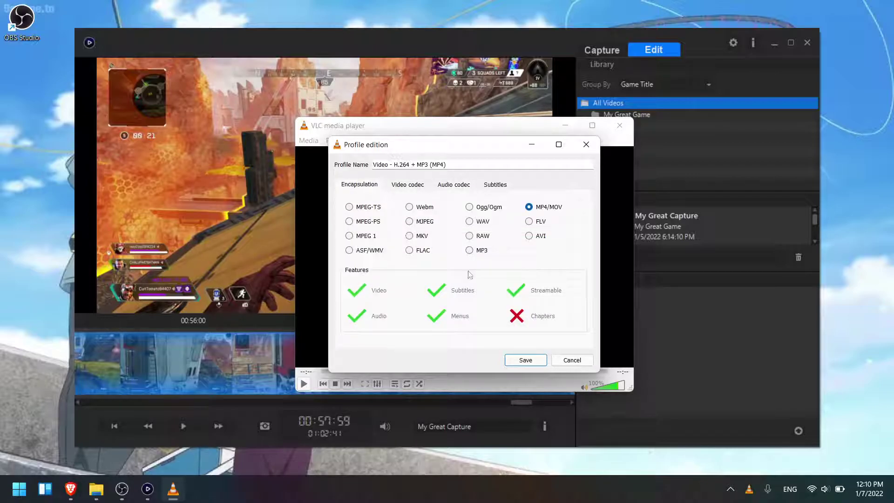
left_click(586, 359)
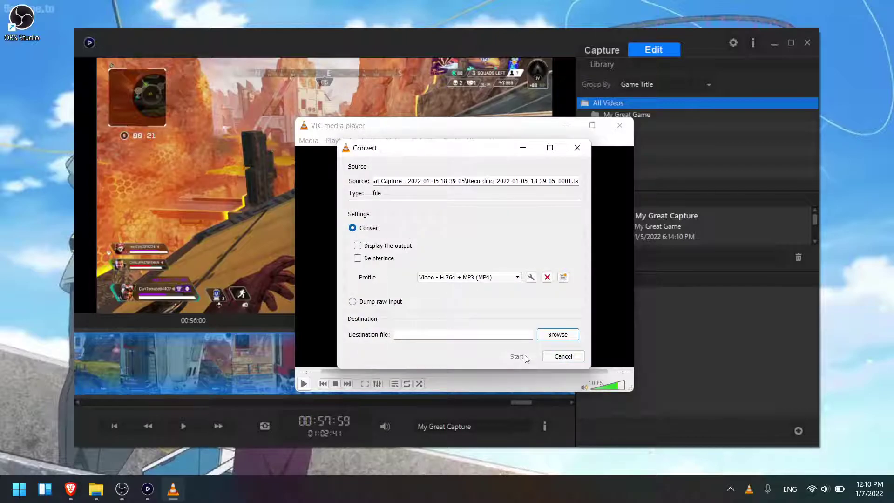
Step: Cancel the destination picker at the Videos folder, then close the Convert dialog and VLC
left_click(561, 334)
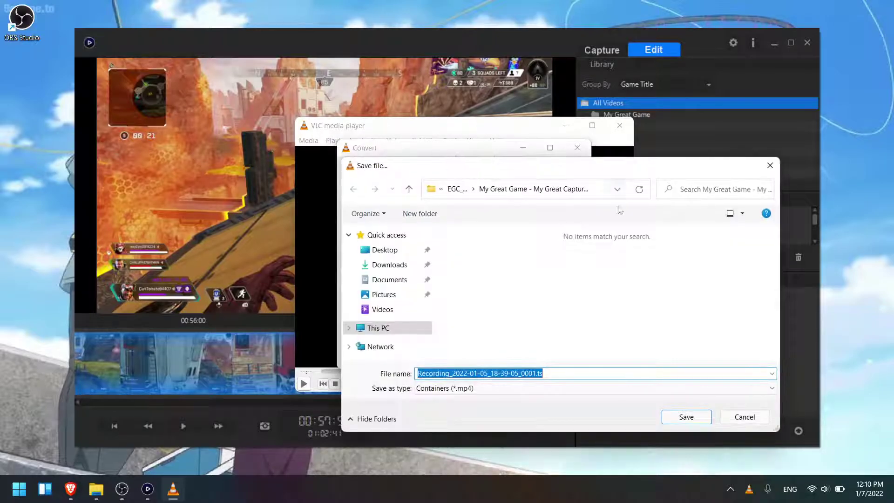
left_click(396, 311)
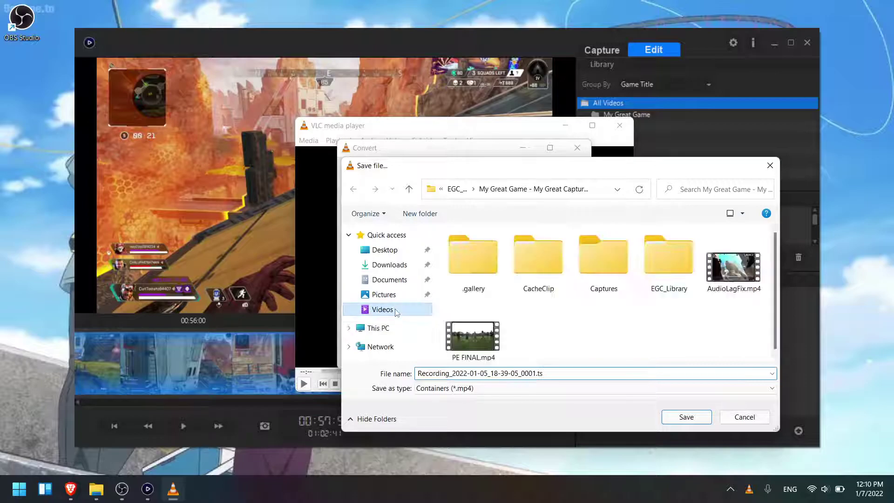
left_click(770, 166)
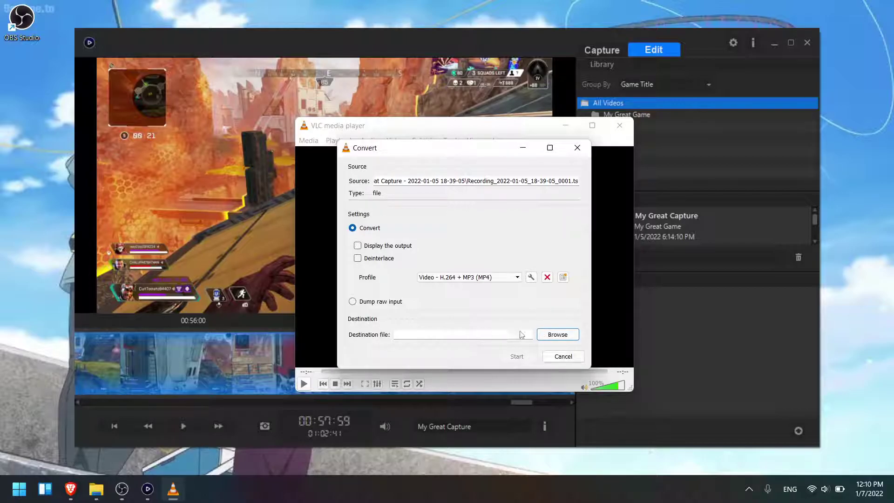
left_click(578, 149)
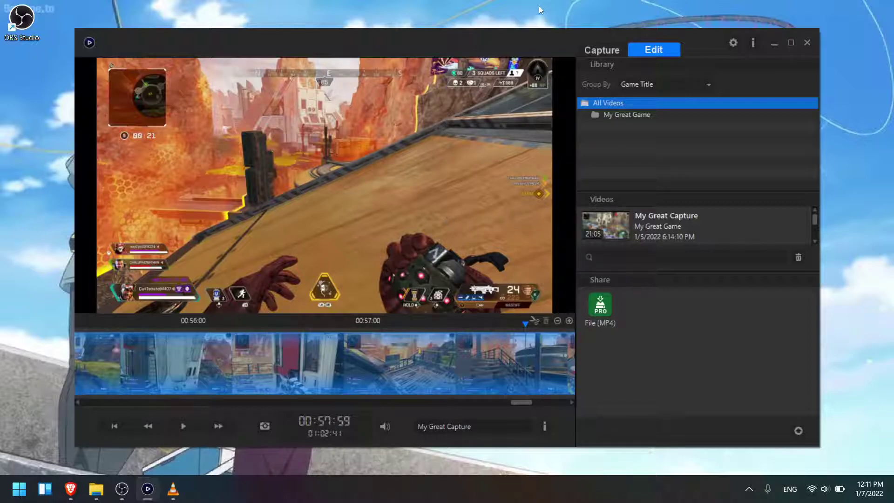
Step: Return to the Capture view and check the HD60 S device's ID, driver and firmware
left_click(596, 47)
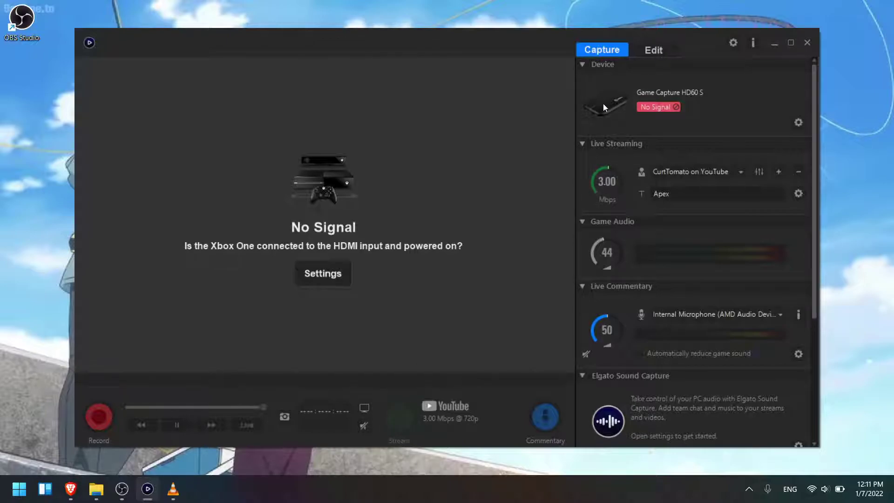
mouse_move(604, 105)
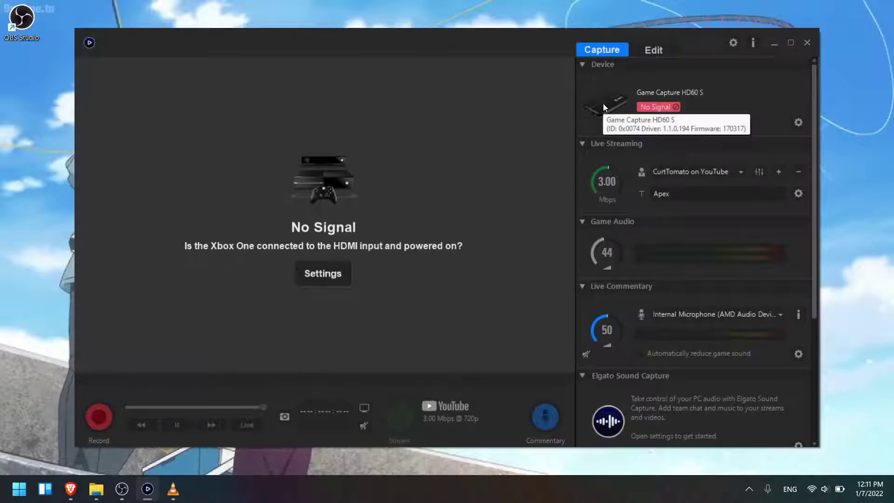